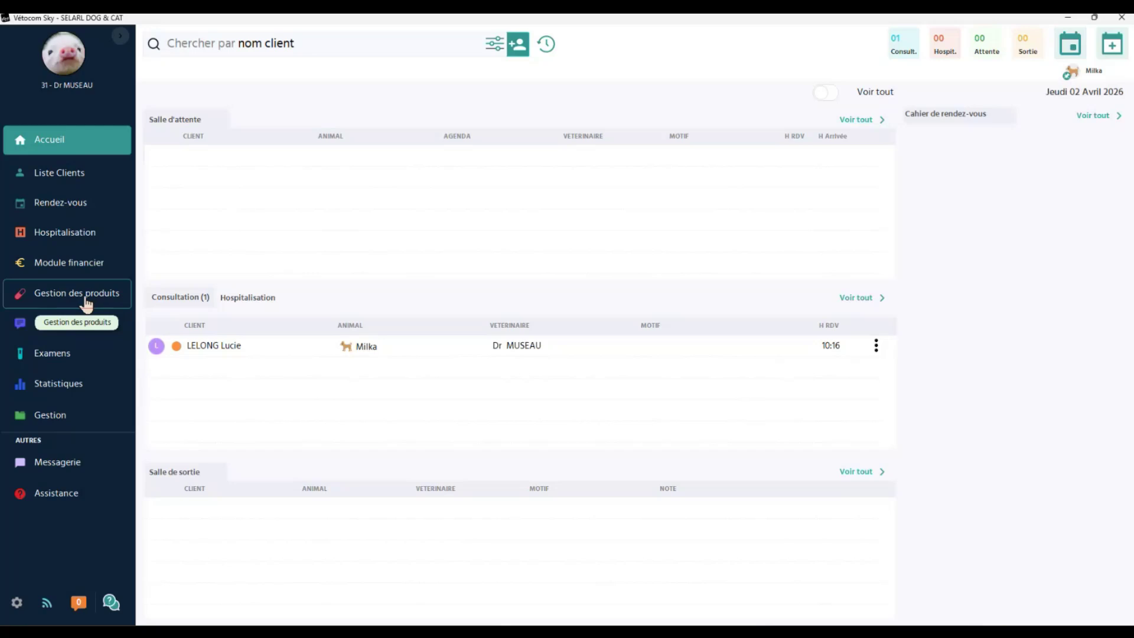
Step: Search the product list for "milbem" and open the record of Milbemaxtab chien 5-75 kg bt 2 cp
click(76, 304)
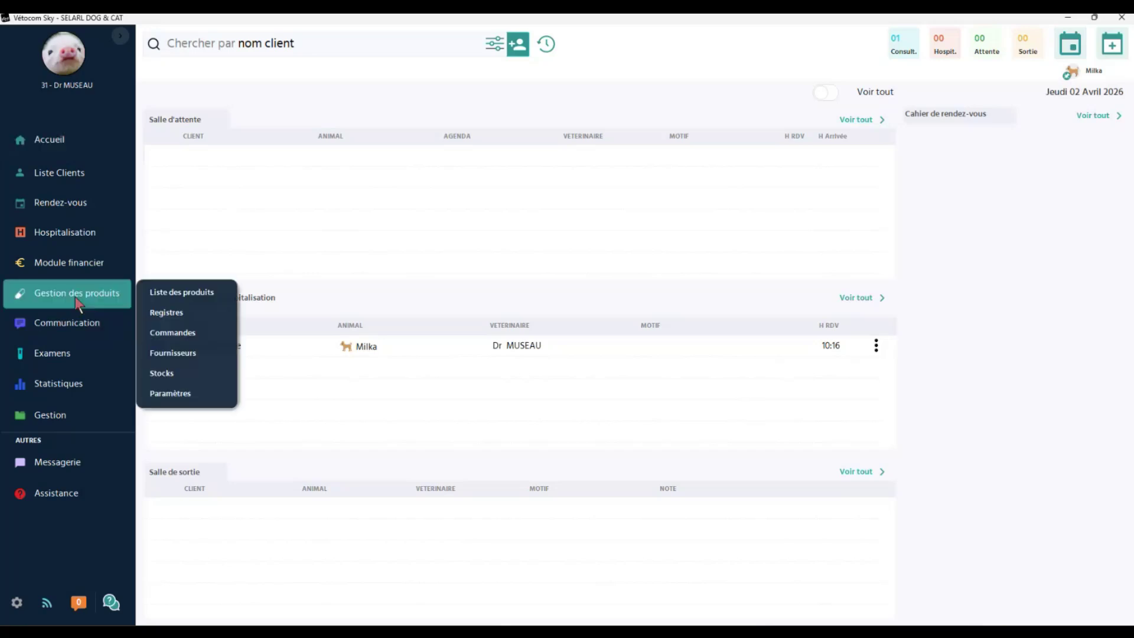
click(204, 297)
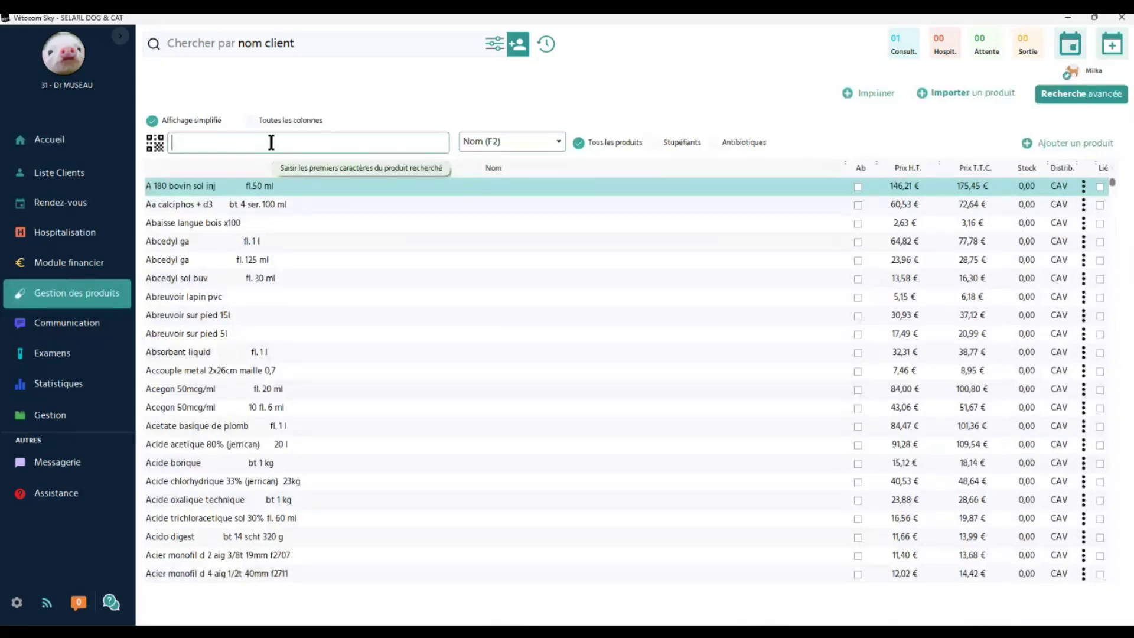
text(mil)
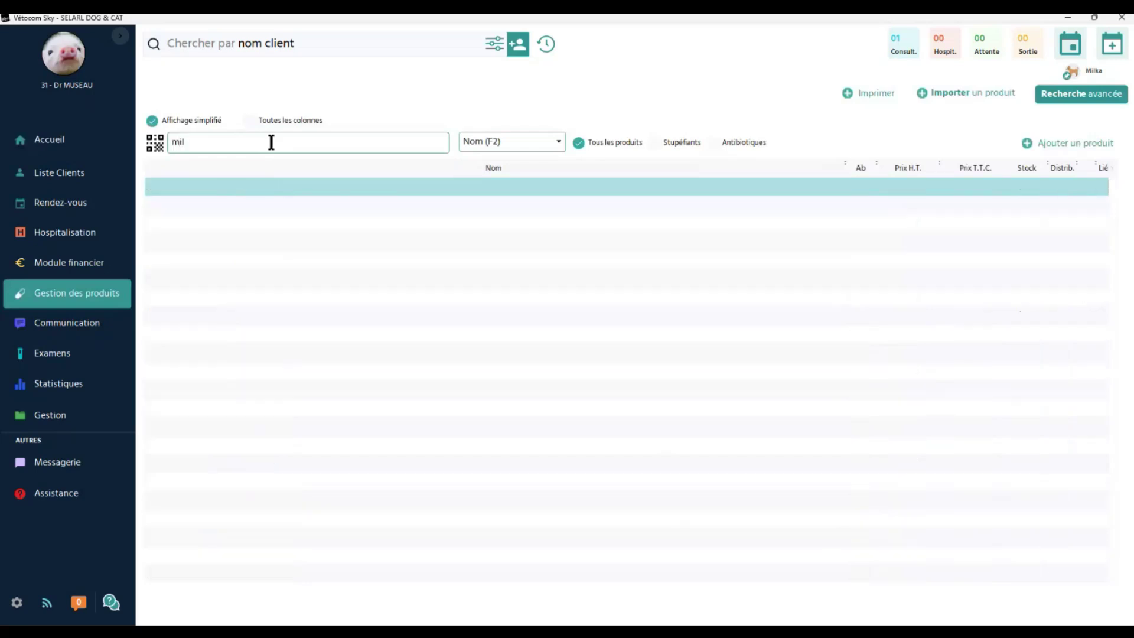
text(bem)
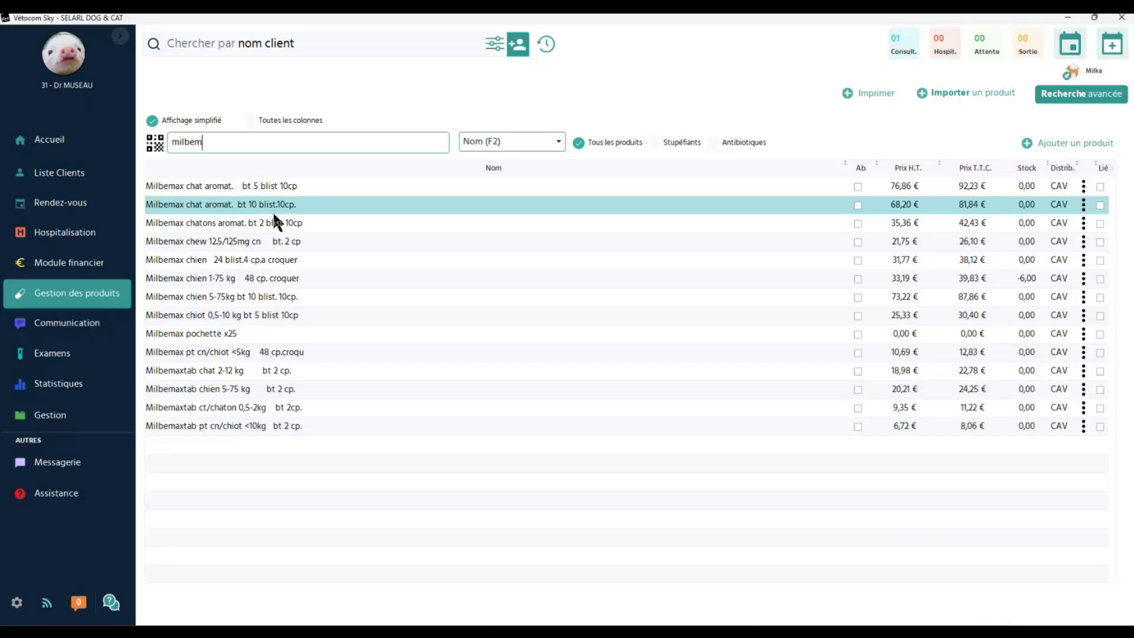
double_click(235, 384)
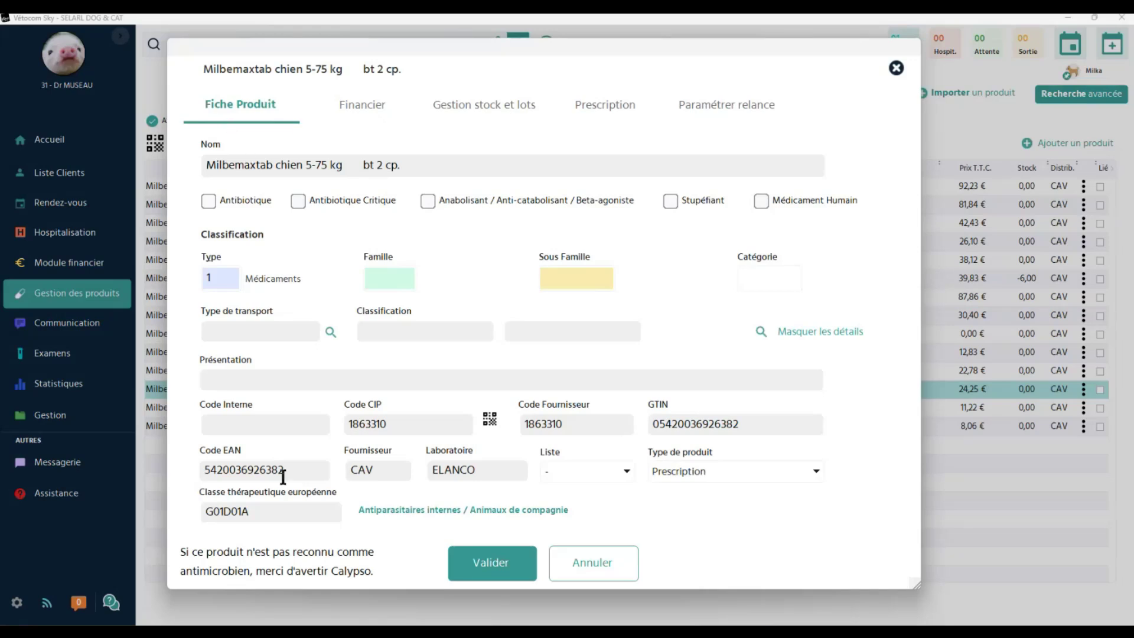
Step: Associate the Milbemax Chien 5-25kg reminder with the product and save the product record
click(371, 99)
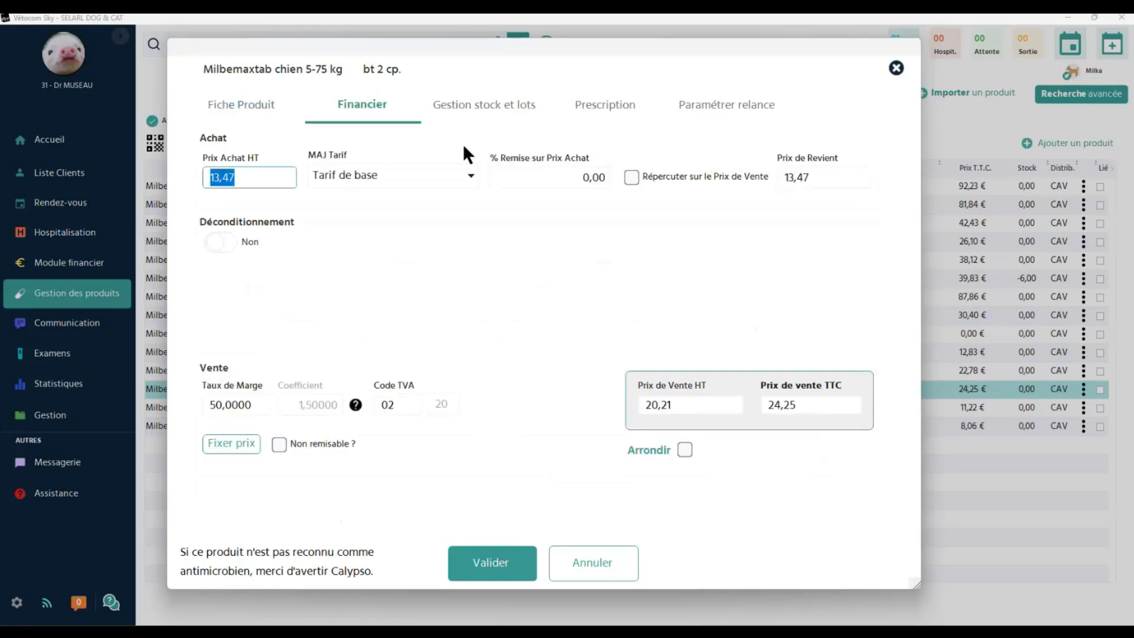
click(475, 103)
click(611, 103)
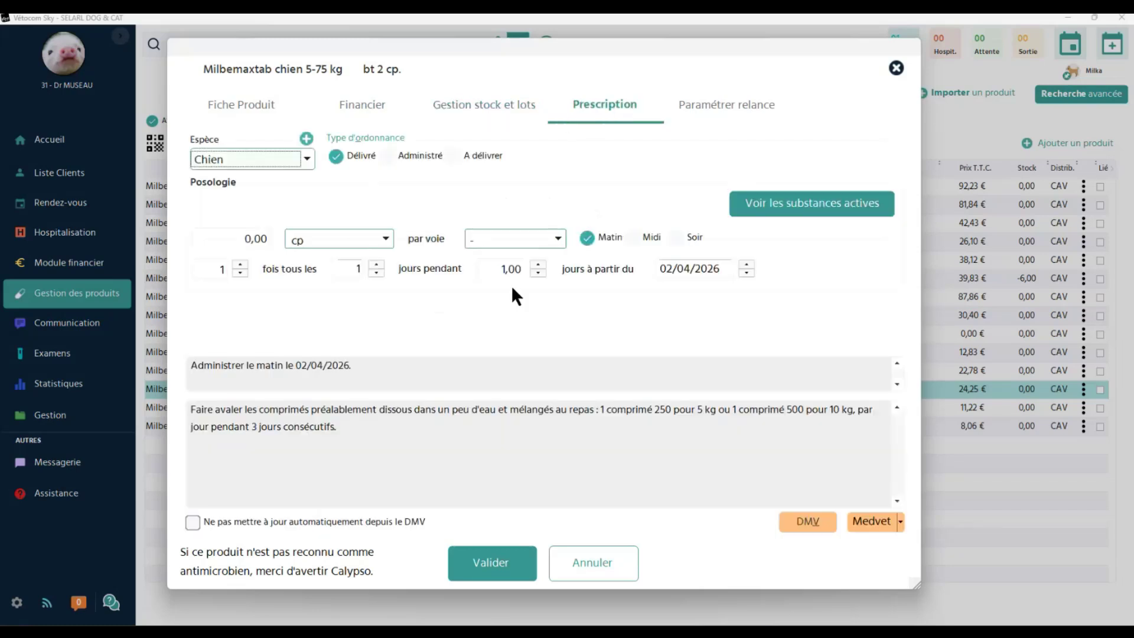
click(732, 106)
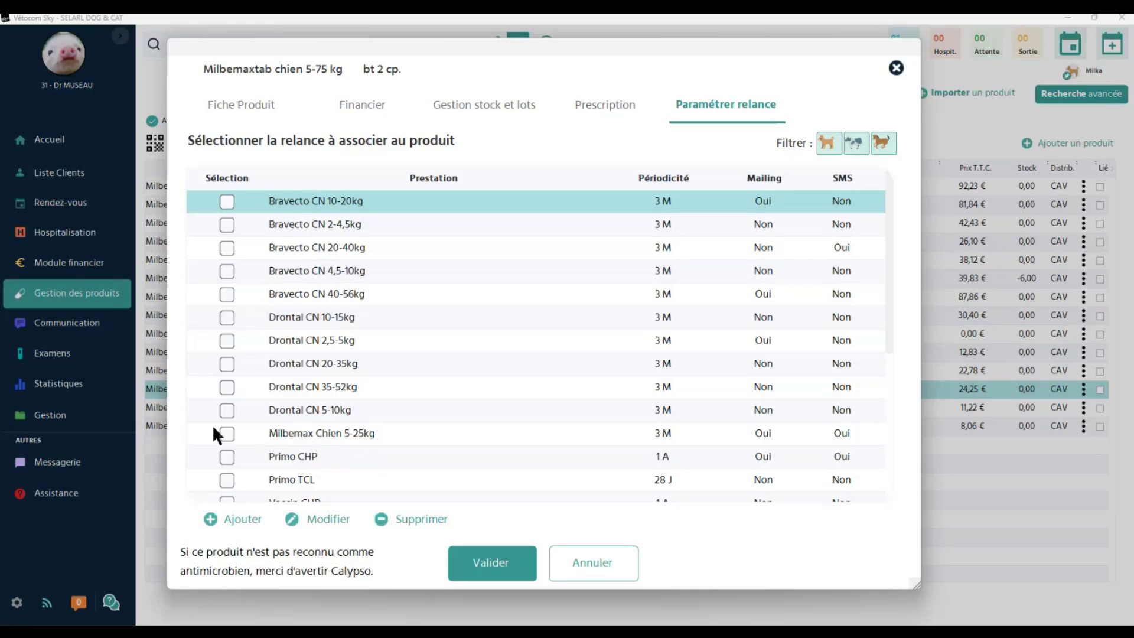
click(228, 434)
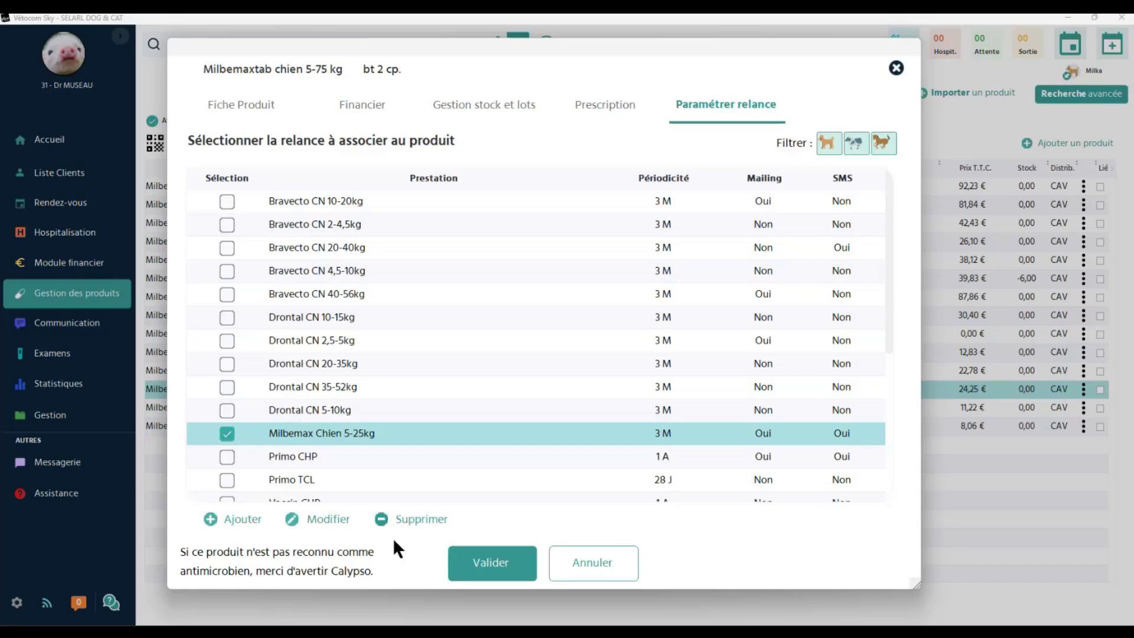
click(492, 565)
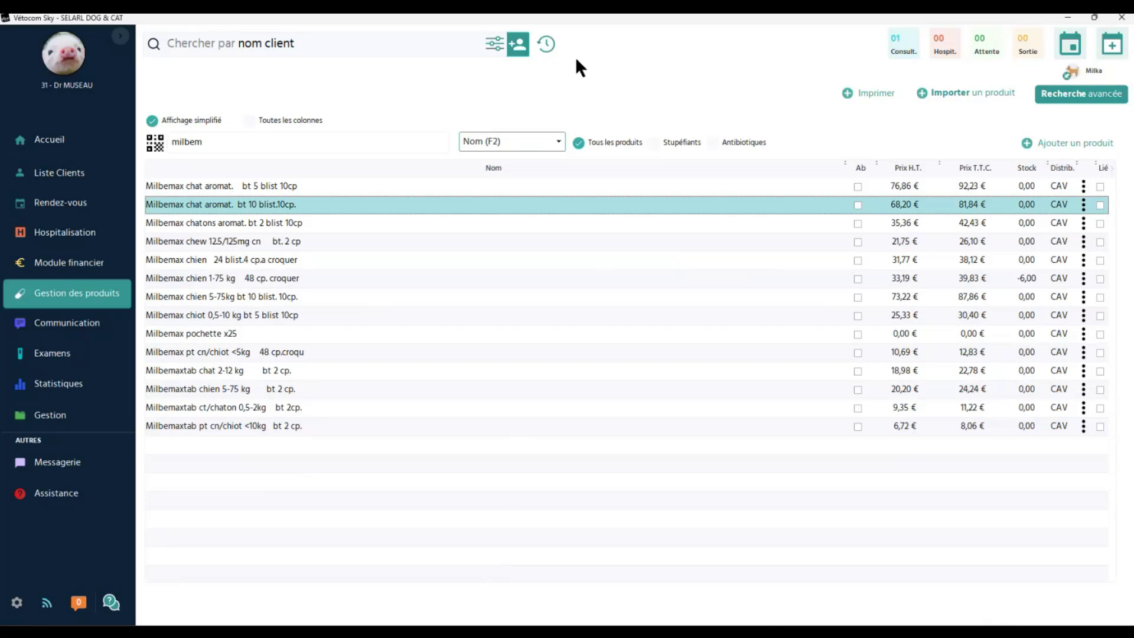
Step: Open Milka's record from the recently viewed files and start a new billing document as a Document provisoire
click(544, 44)
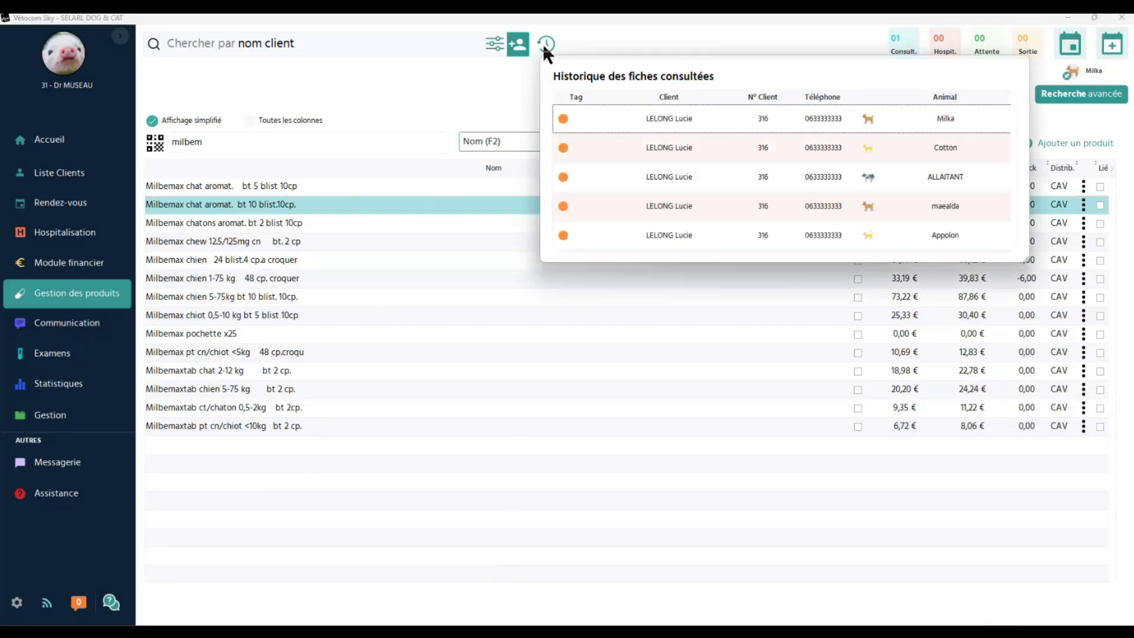
click(948, 118)
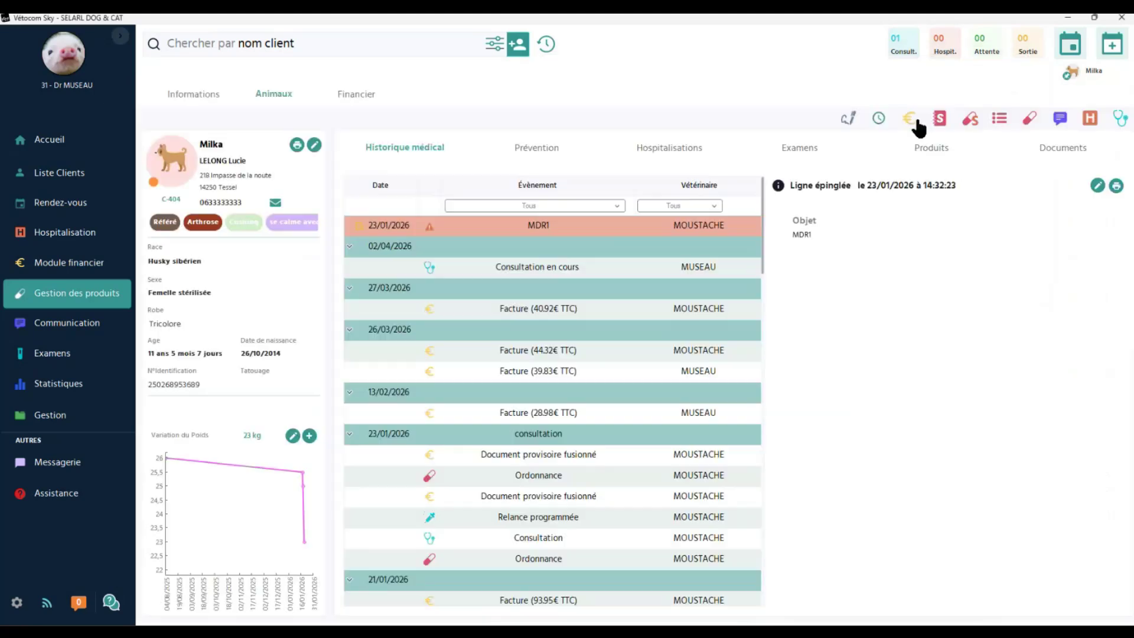
click(904, 118)
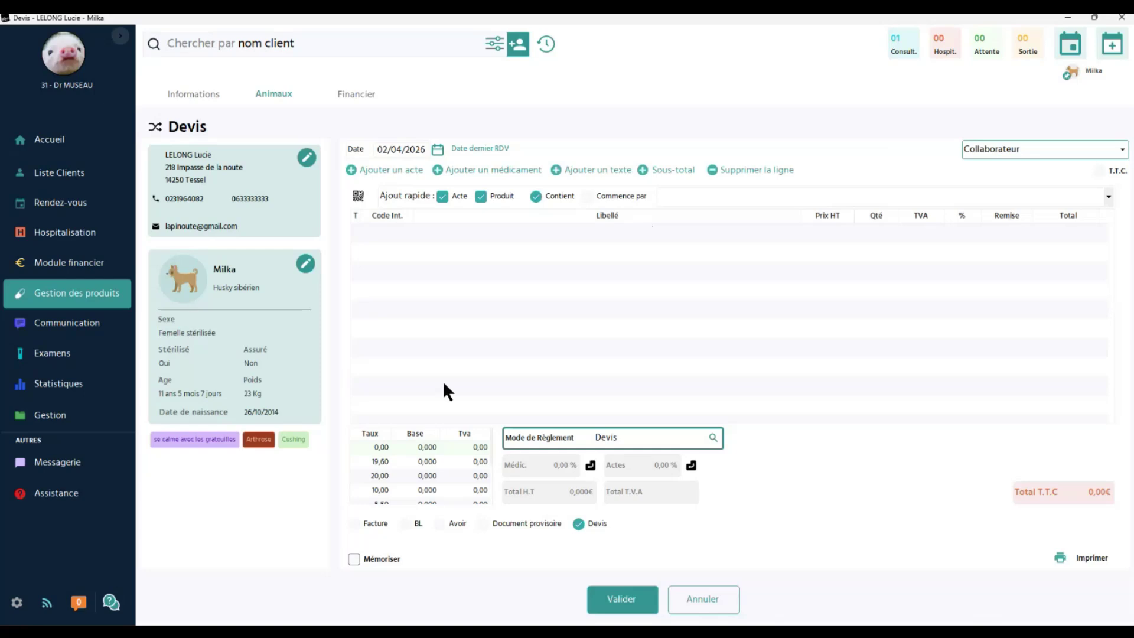
click(518, 524)
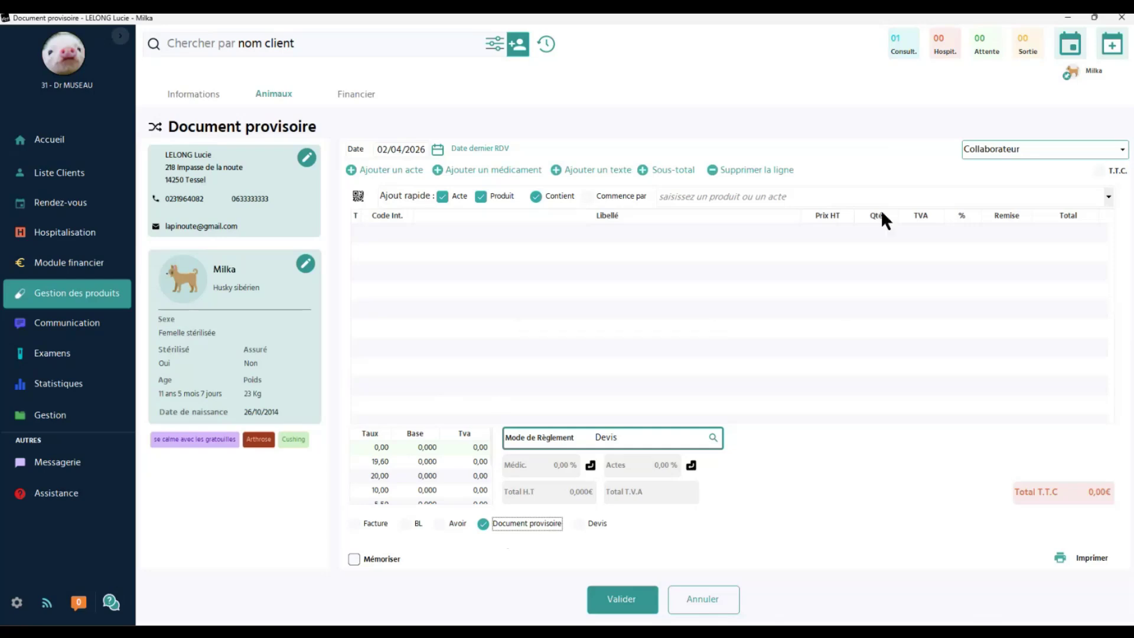
Step: Find "milbem" with the quick add and add Milbemaxtab chien 5-75 kg bt 2 cp. to the document
click(701, 202)
text(milbem)
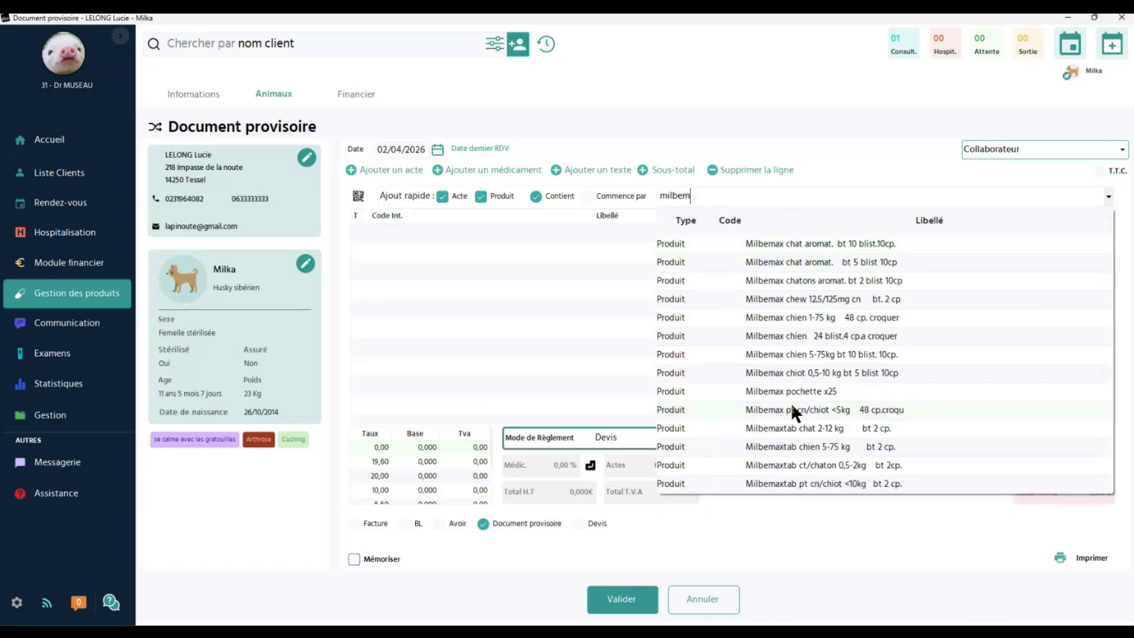
click(830, 446)
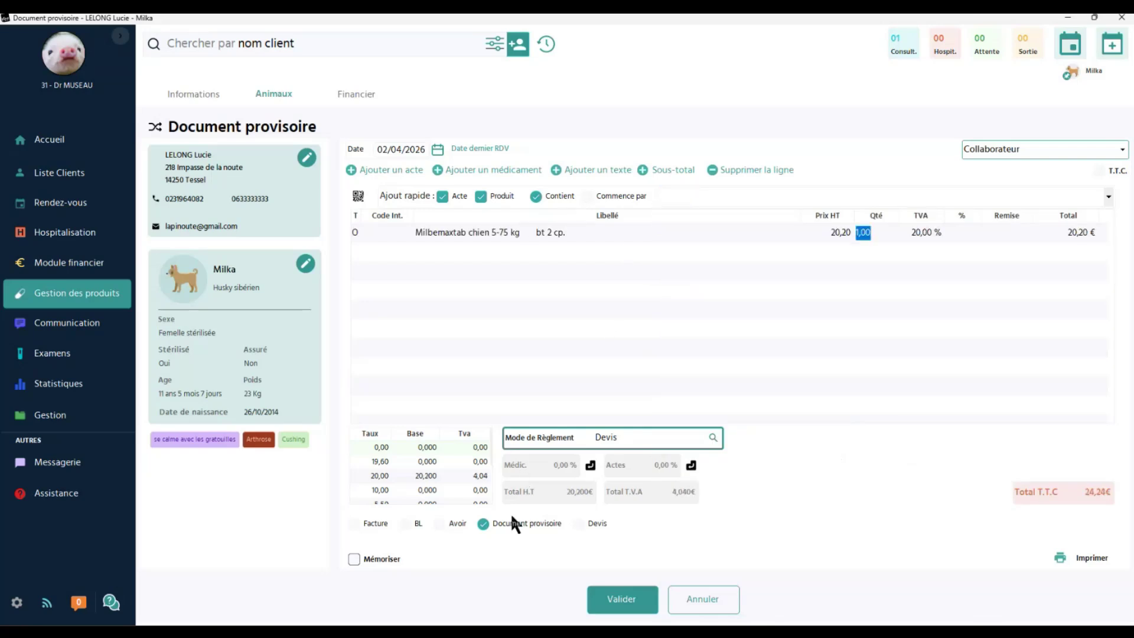
Step: Set the payment method to Carte Bleue and validate the document as an invoice
click(713, 438)
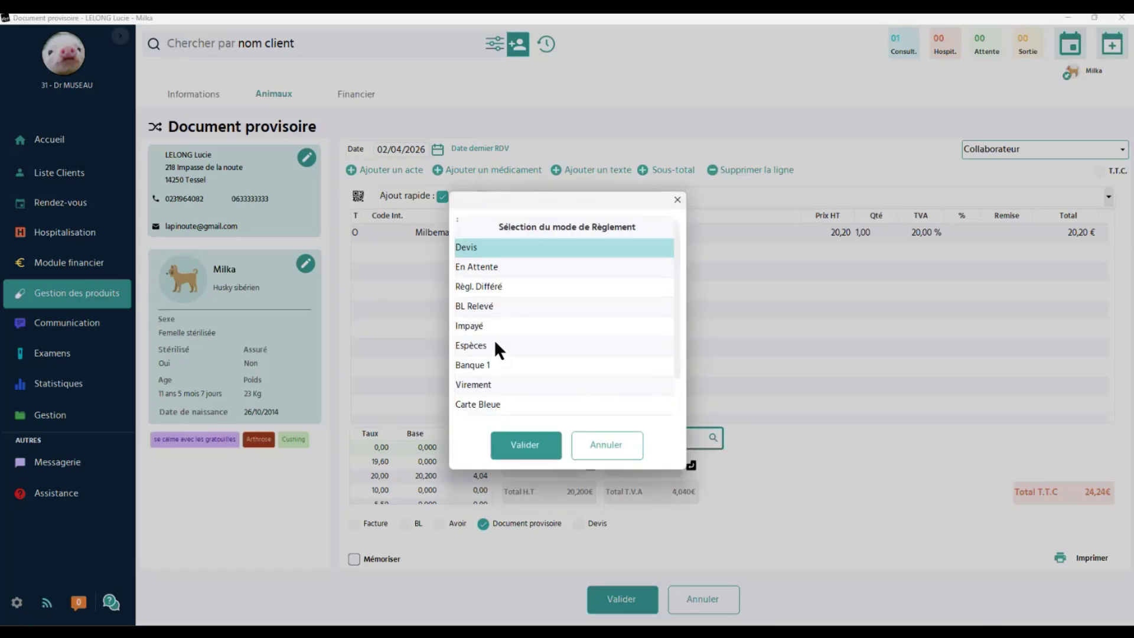
click(498, 403)
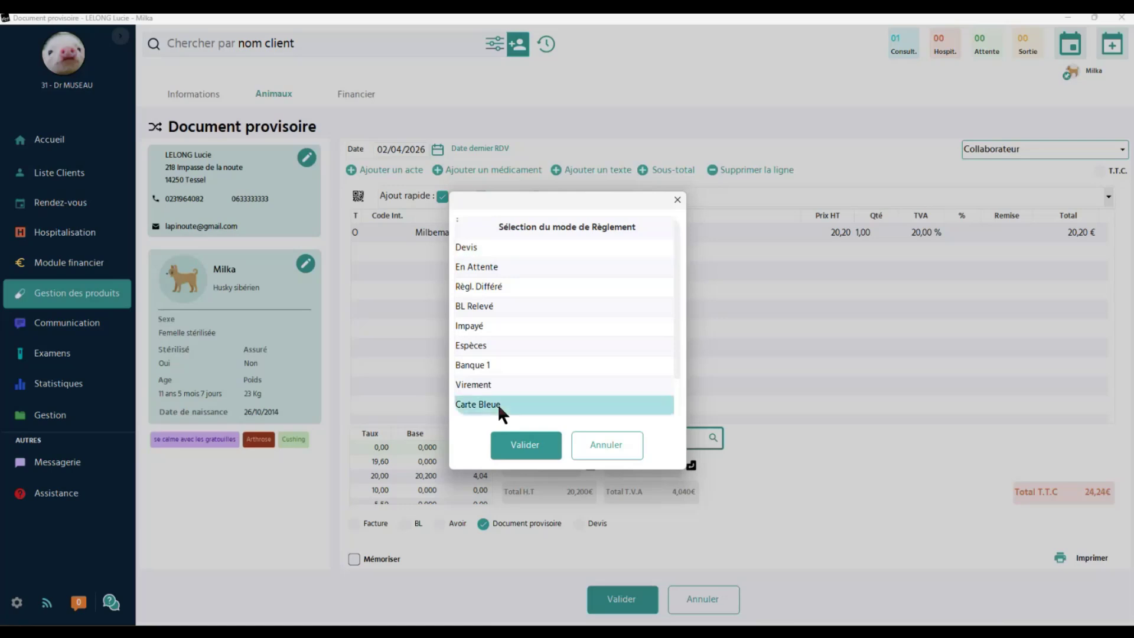
click(520, 446)
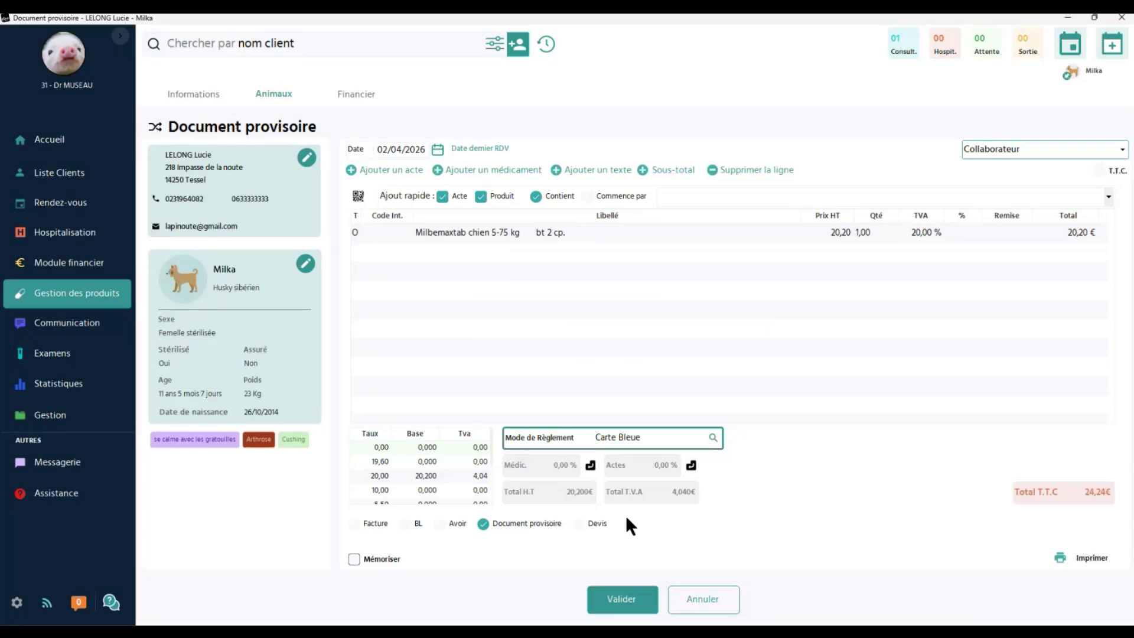
click(623, 599)
click(532, 436)
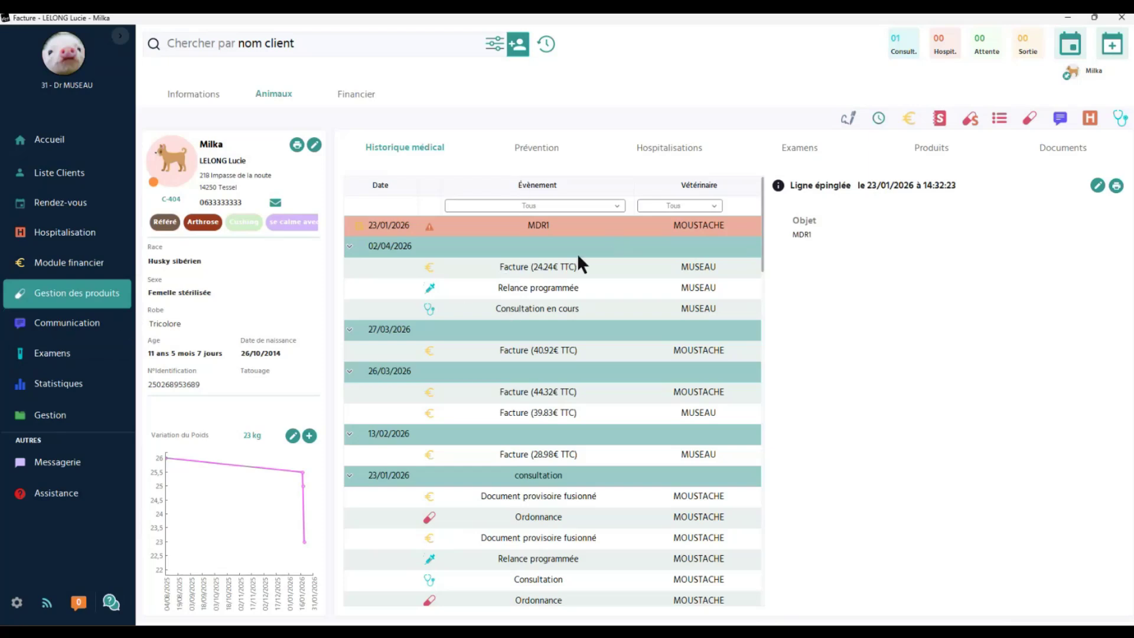
Step: Examine the 02/04/2026 invoice and the scheduled reminder in Milka's medical history
click(520, 262)
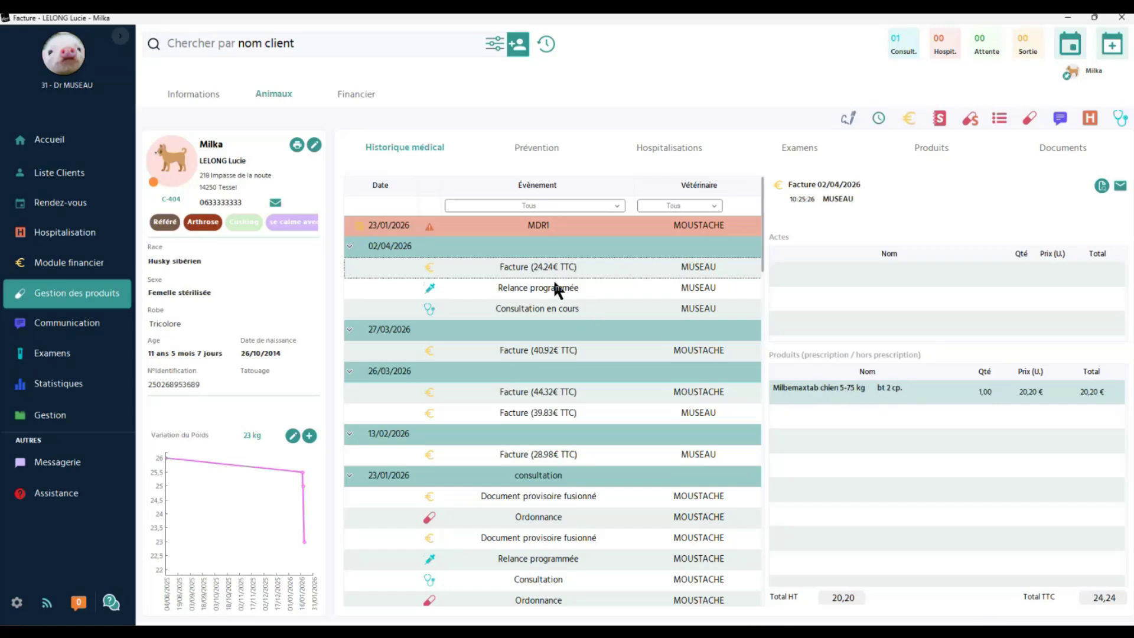
click(536, 285)
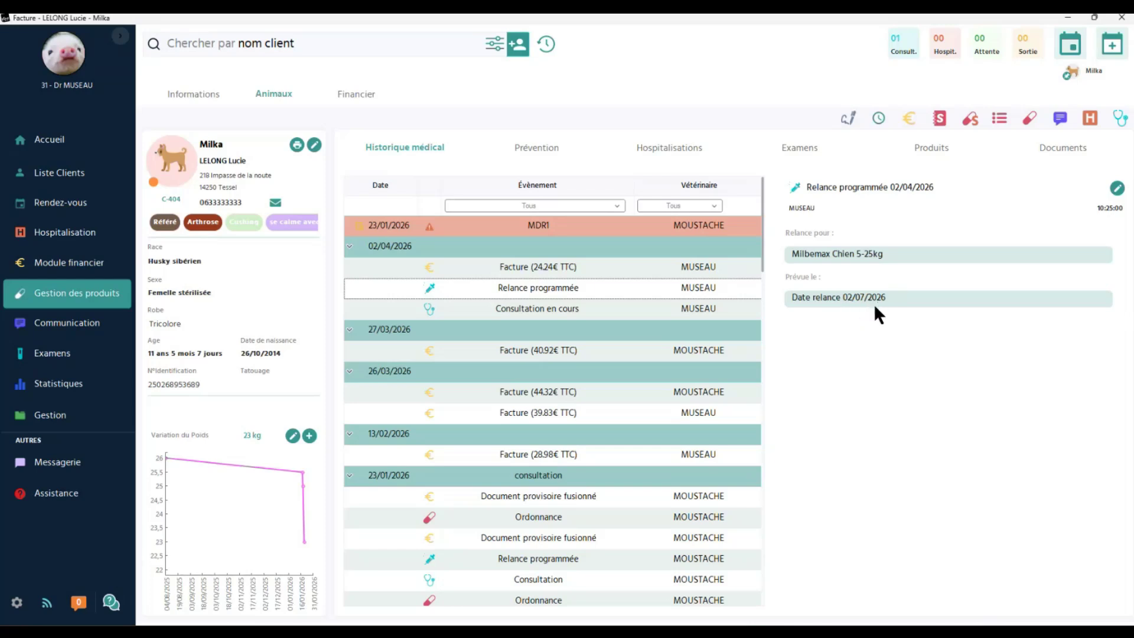
Step: Open the reminder management and set the search period from 1 to 31 July 2026
click(91, 323)
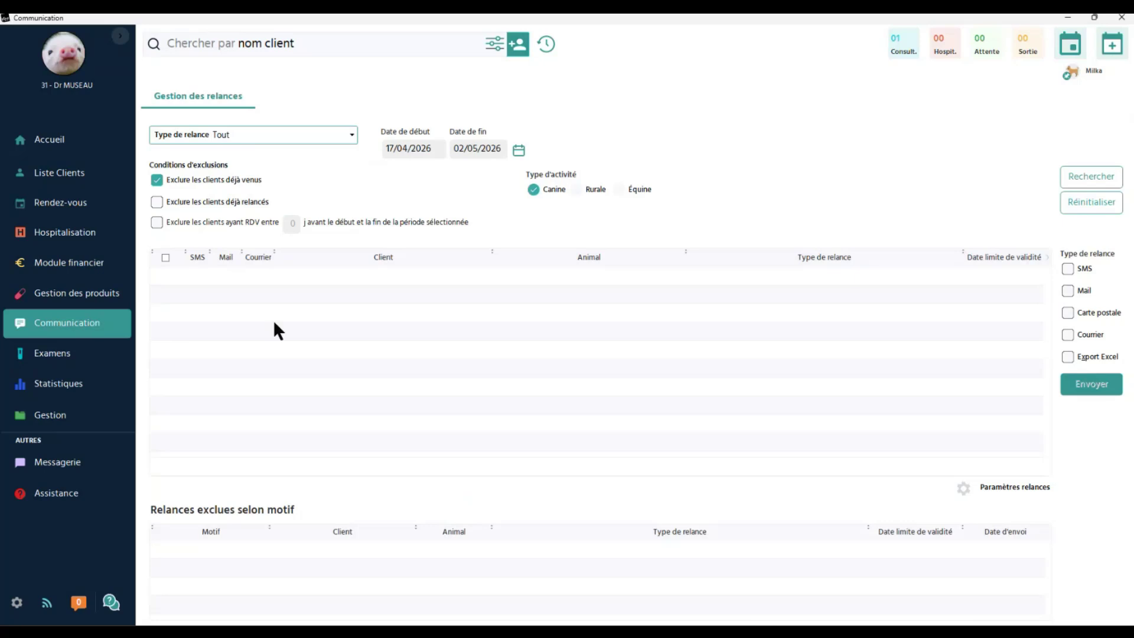
click(519, 150)
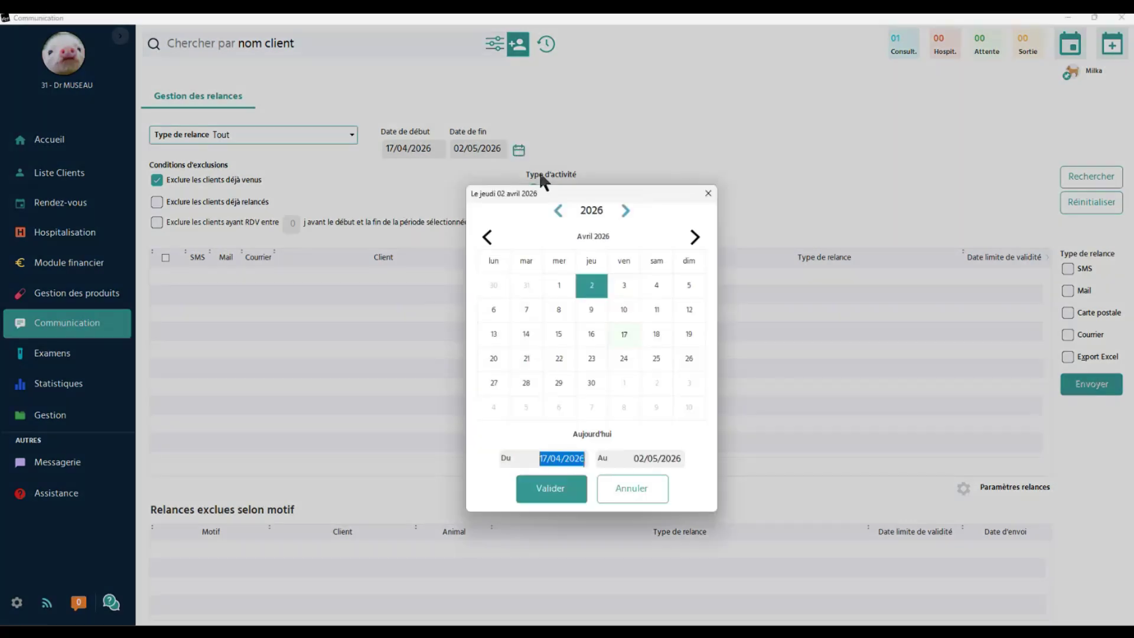
click(695, 236)
click(695, 237)
click(695, 237)
click(559, 285)
click(624, 383)
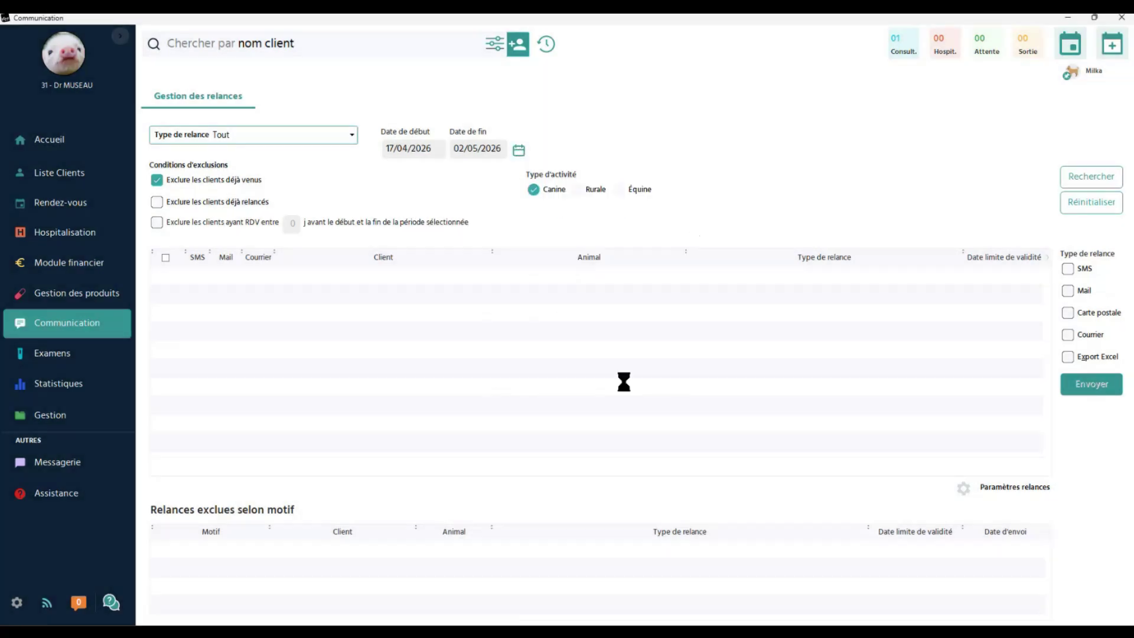